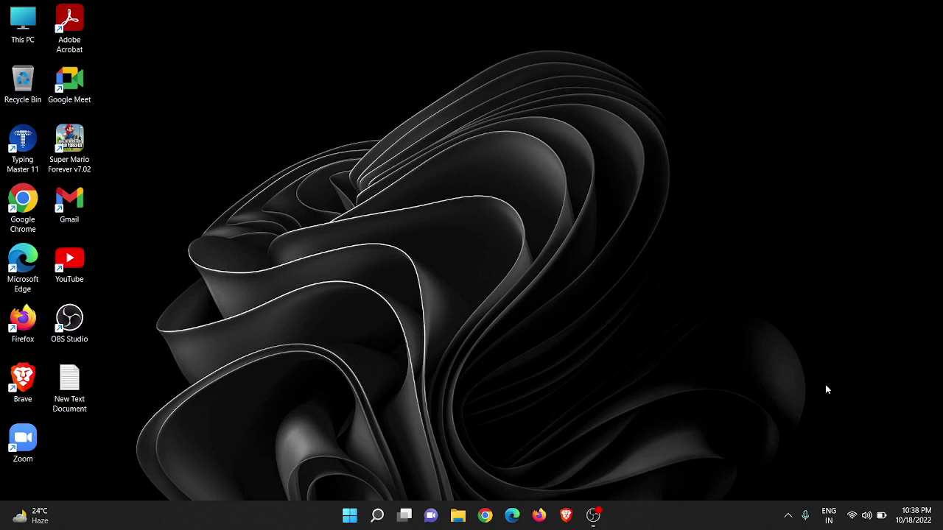
Open Google Chrome, search for "chrome web store" and open the Chrome Web Store from the results.
click(485, 515)
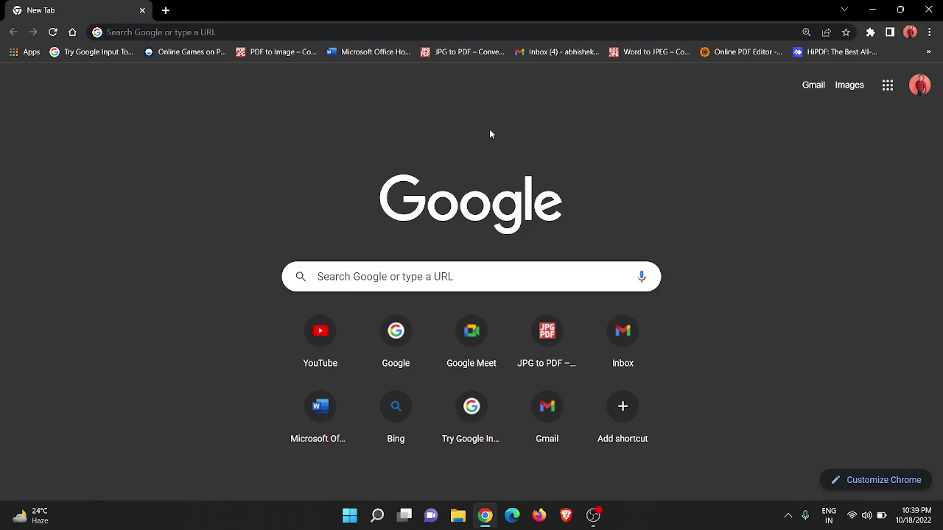
click(469, 37)
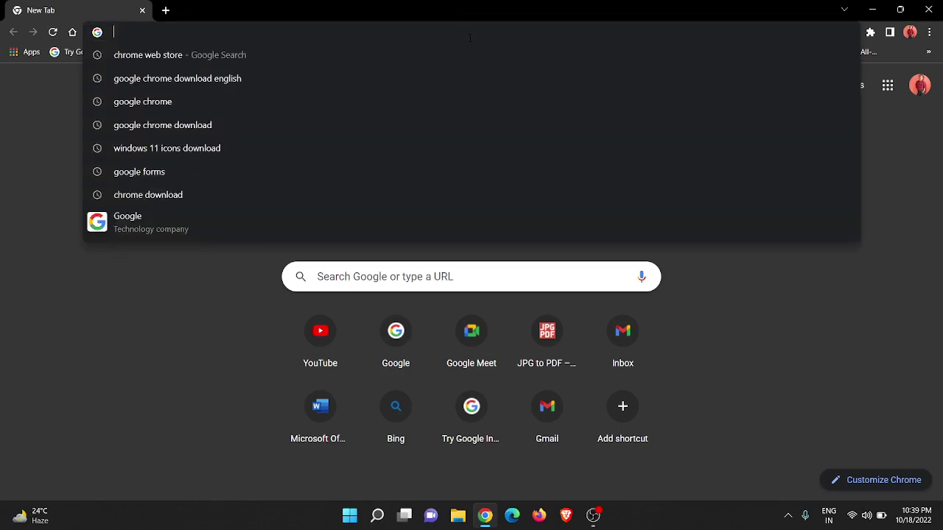
text(chrome we)
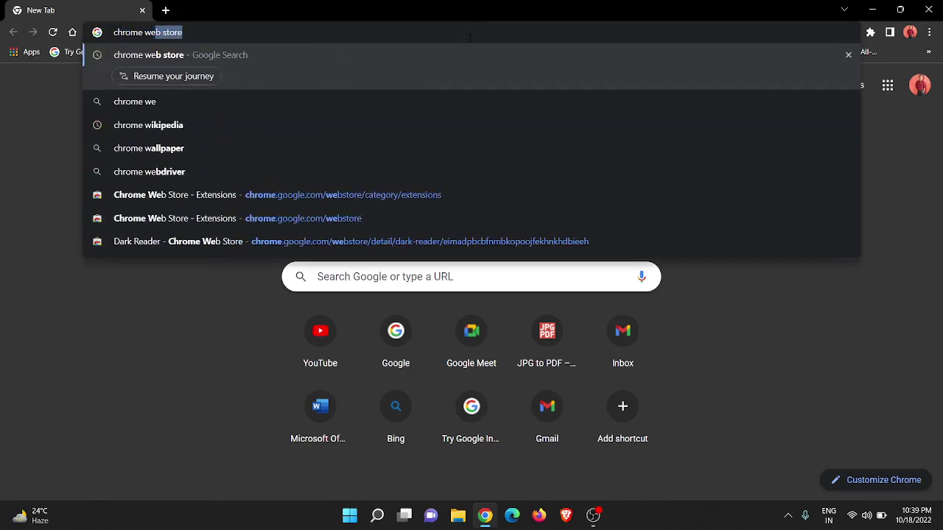
key(Return)
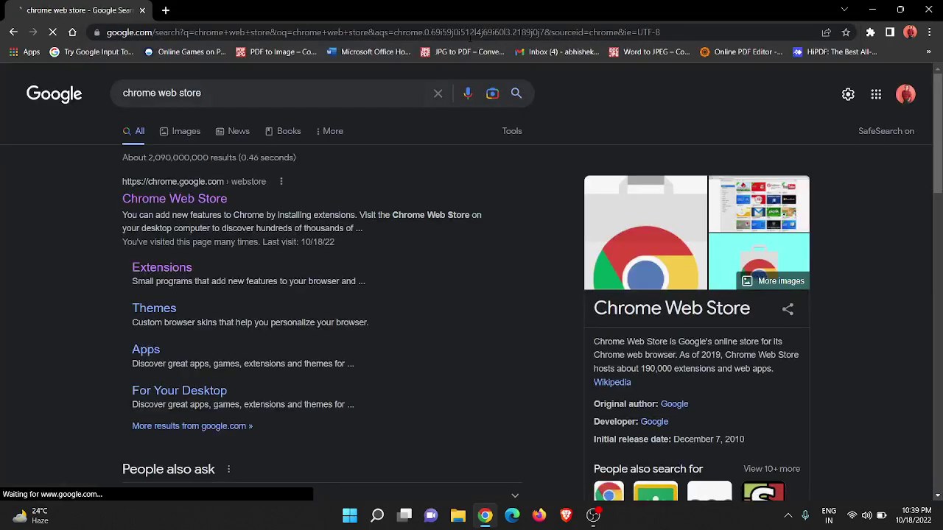
click(175, 200)
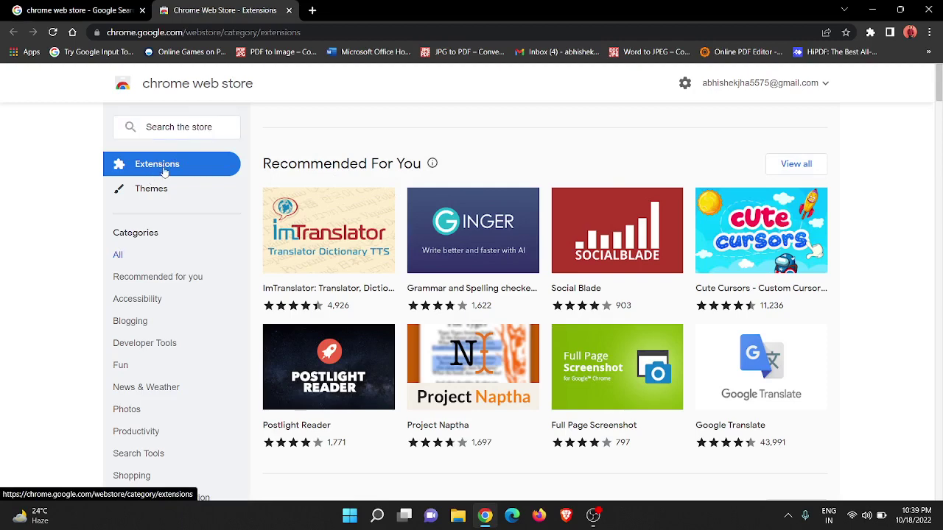
Search the store for "Dark reader" and open the Dark Reader extension's page.
click(177, 125)
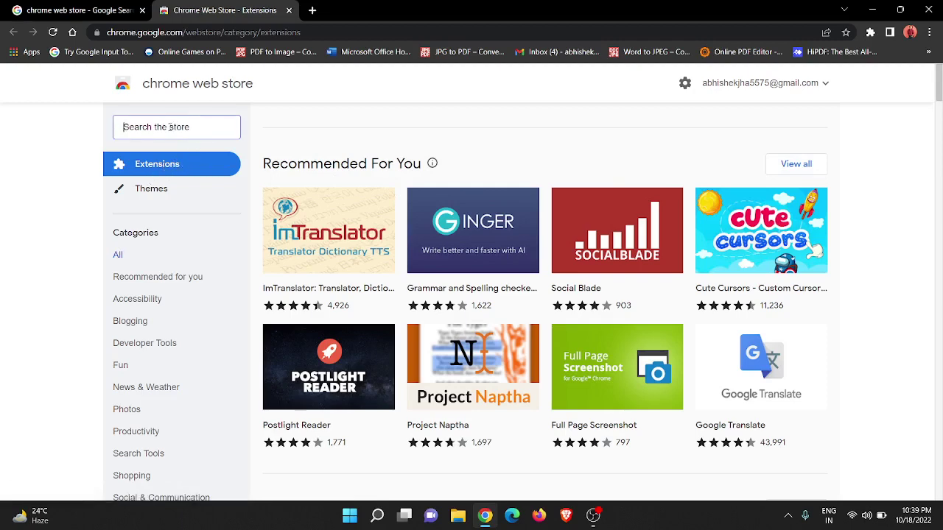
text(Dark reader)
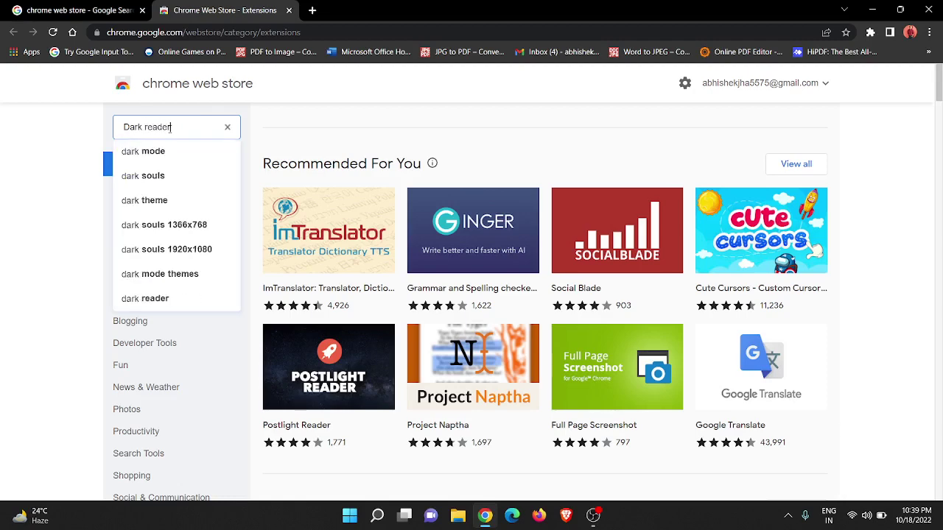
key(Return)
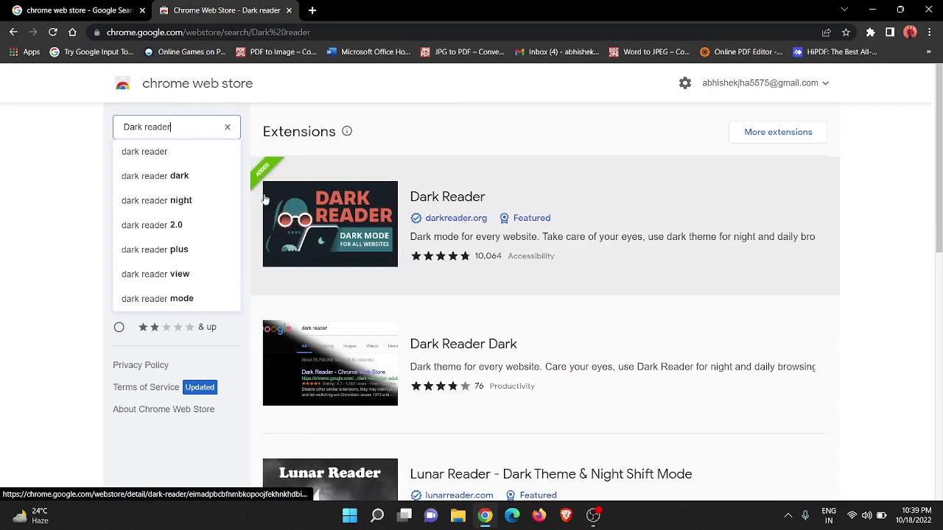
click(456, 205)
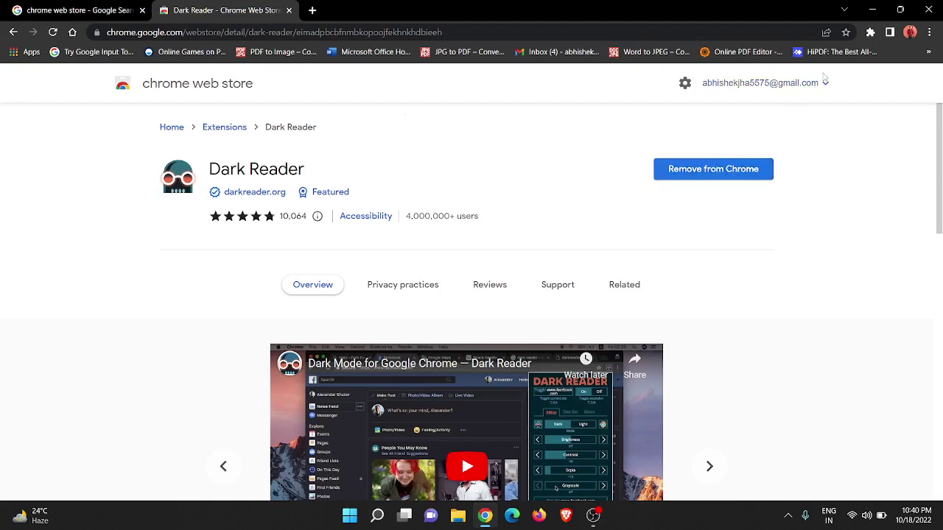
Open a new browser tab and turn on the Dark Reader extension.
click(870, 32)
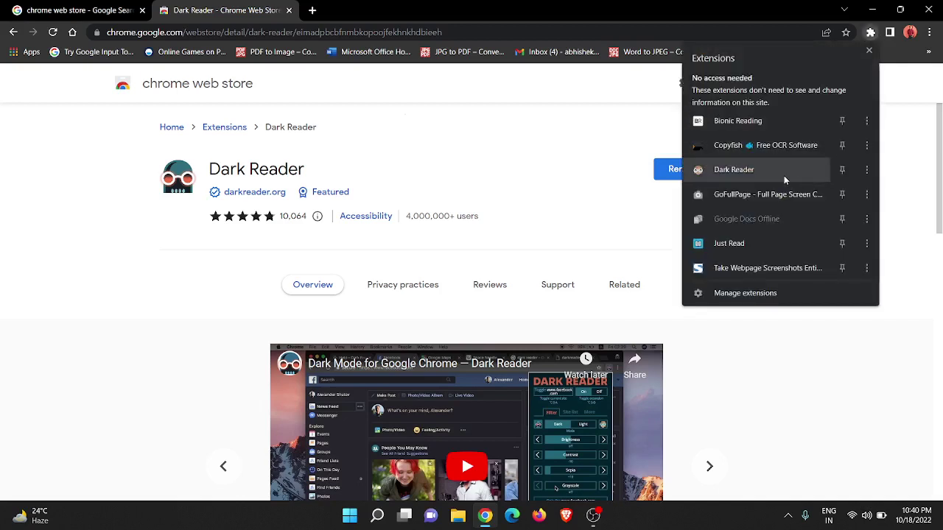
click(558, 175)
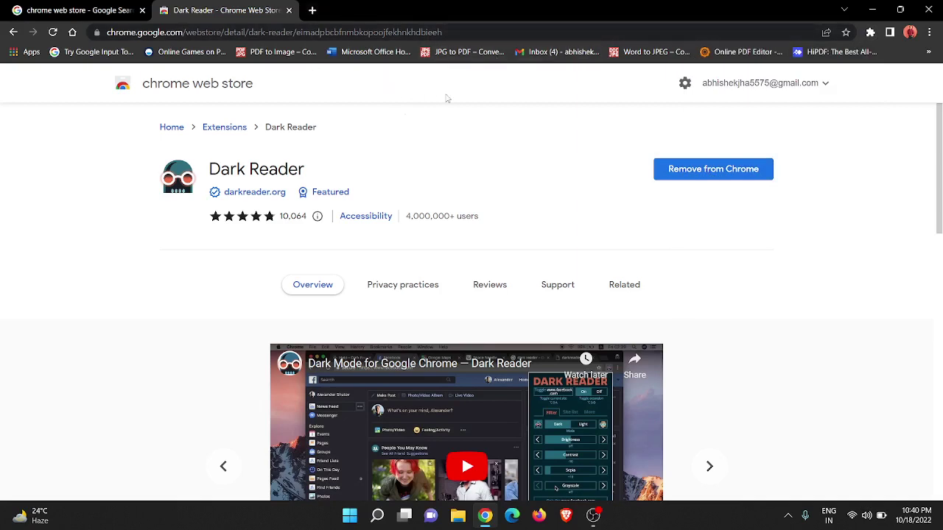
click(312, 8)
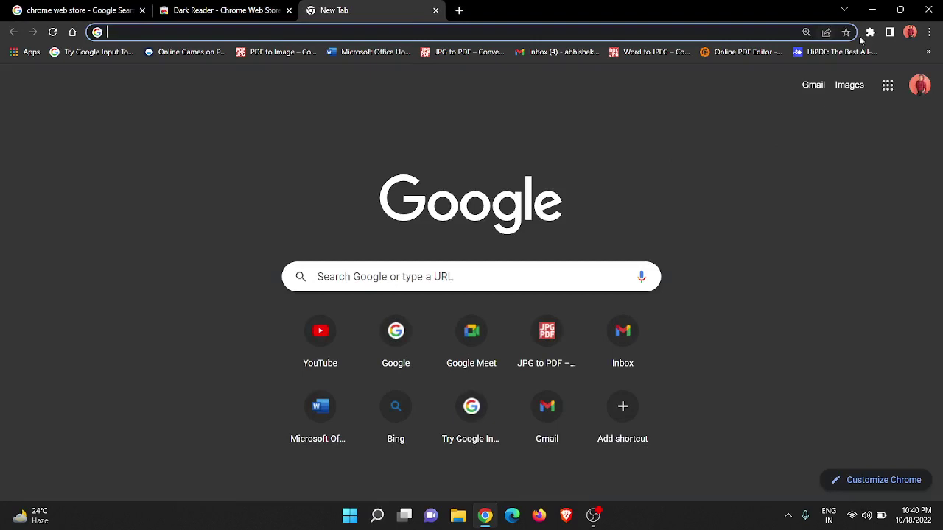
click(870, 32)
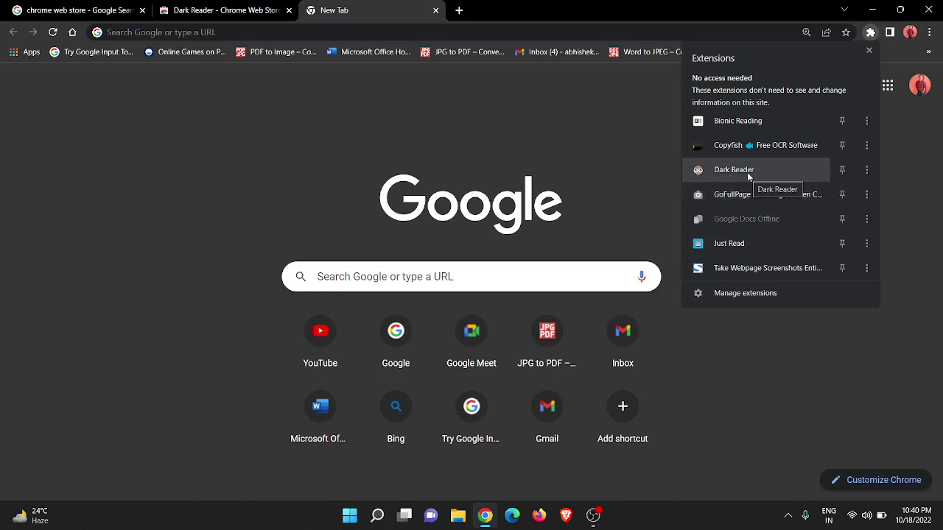
click(748, 171)
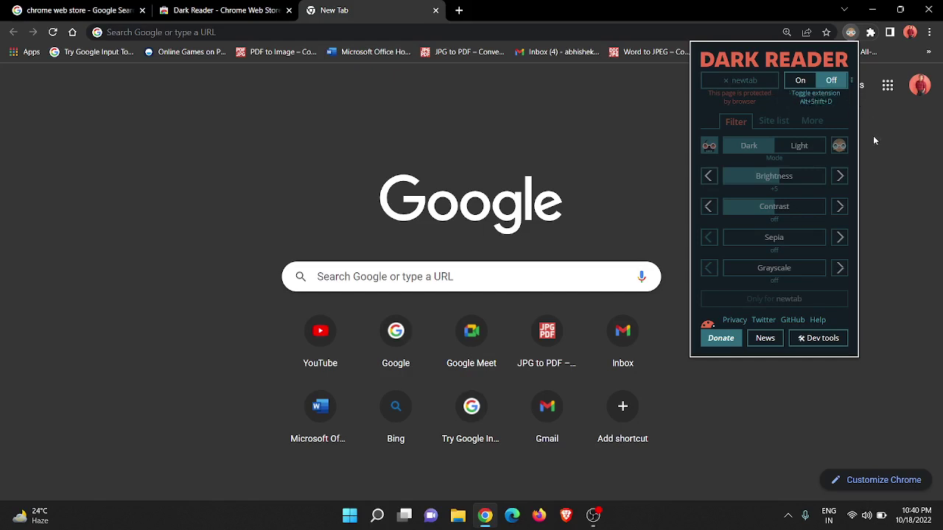
click(797, 81)
click(597, 98)
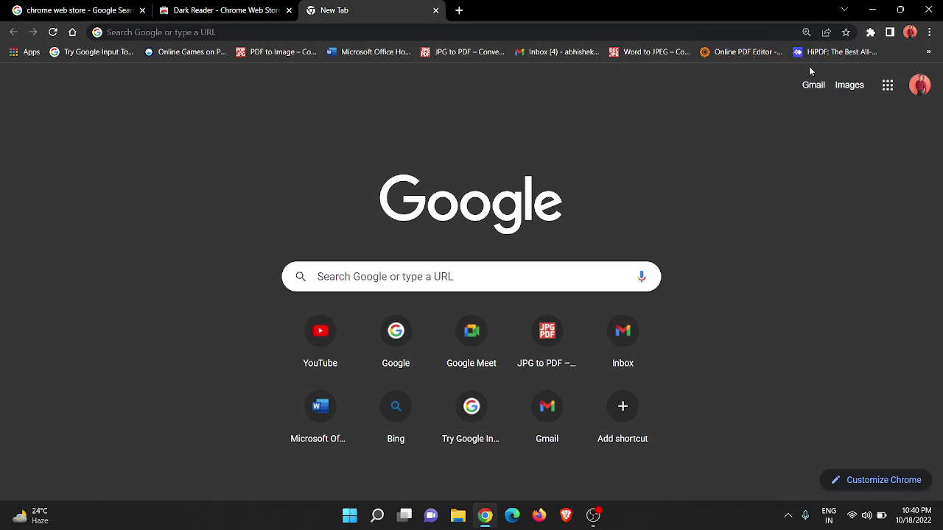
Turn the Dark Reader extension off and close its settings popup.
click(870, 31)
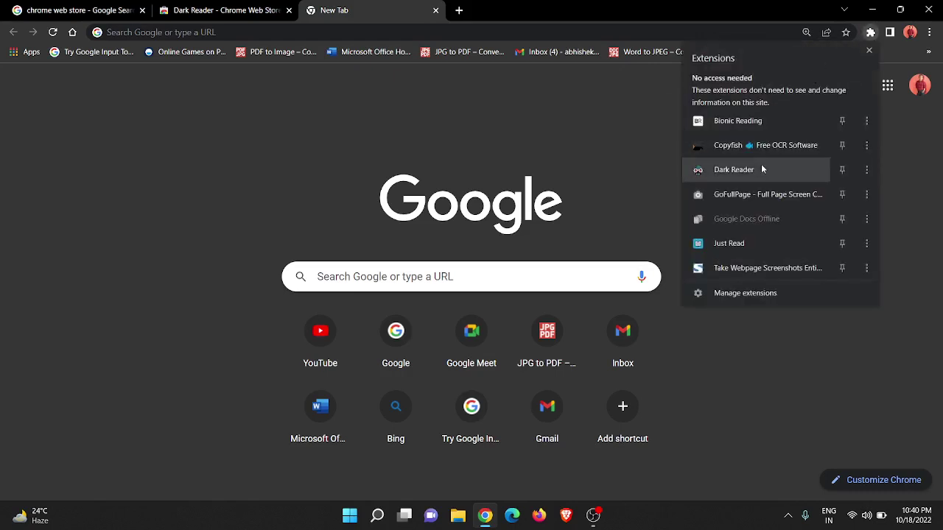
click(762, 169)
click(830, 78)
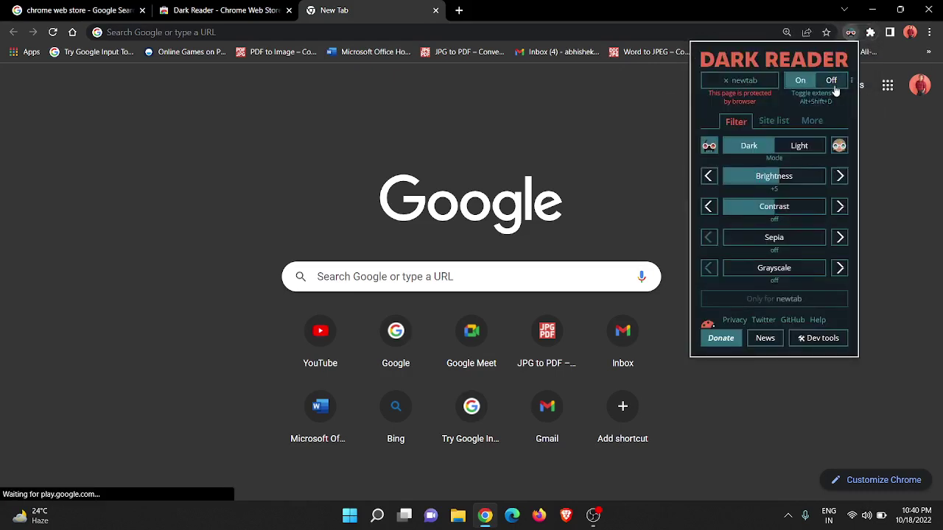
click(588, 93)
Load the bookmarked Online PDF Editor site in the current tab and open wikipedia.com in a new tab.
click(744, 52)
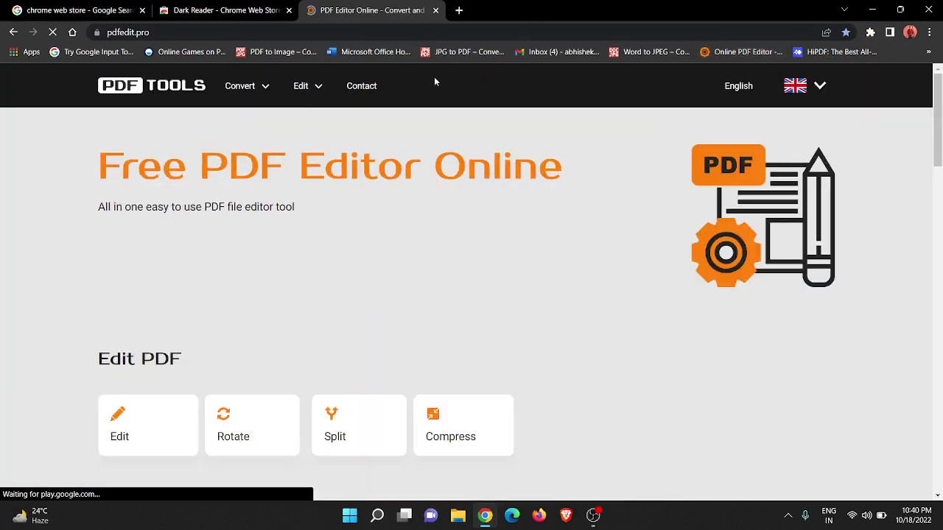
scroll(398, 215, down, 8)
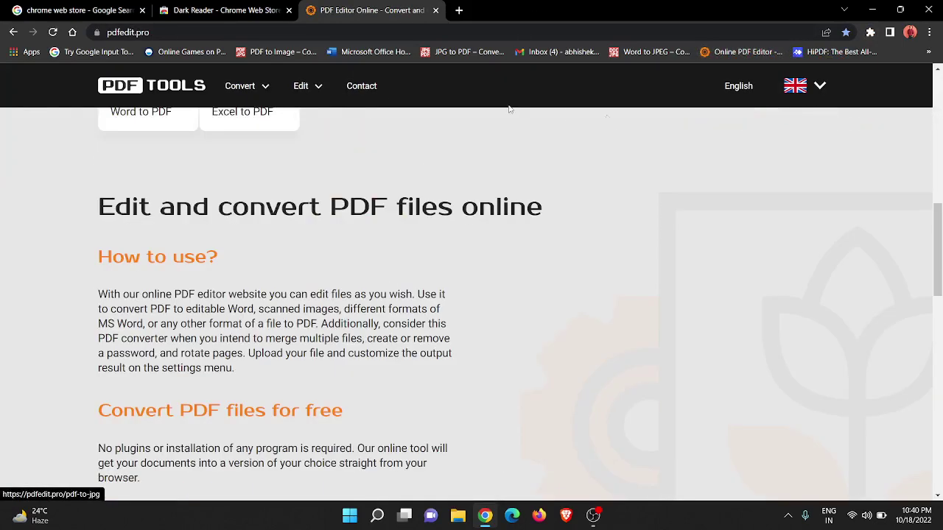
click(459, 10)
text(wikipedia.com)
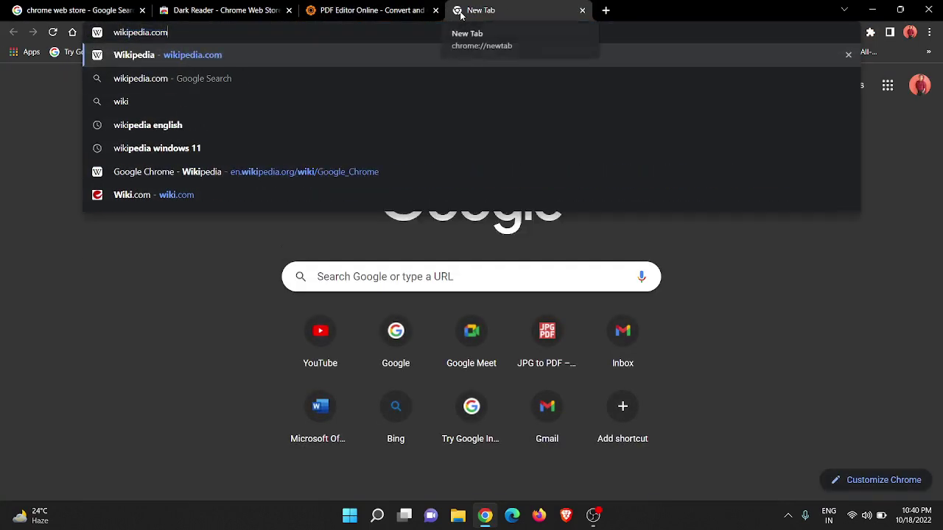
key(Return)
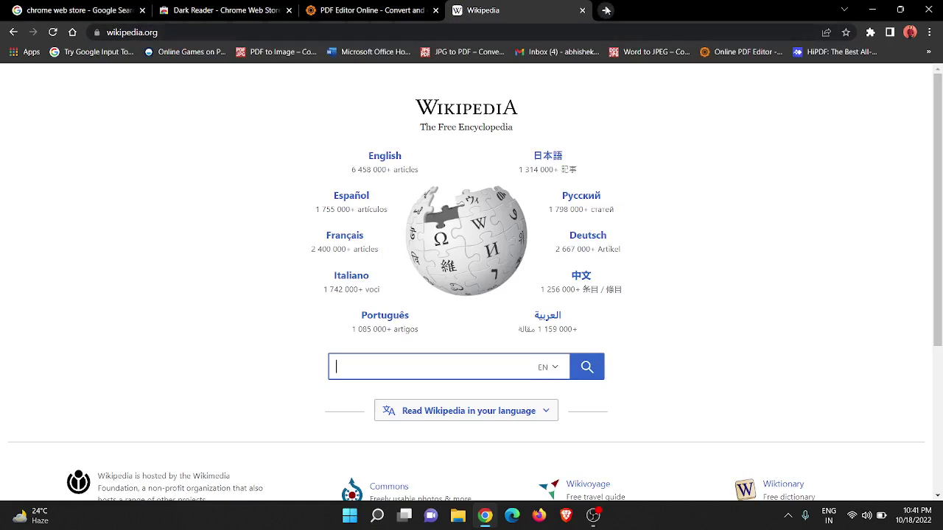
Open another new tab and switch Dark Reader on from the installed extensions.
click(605, 10)
click(870, 32)
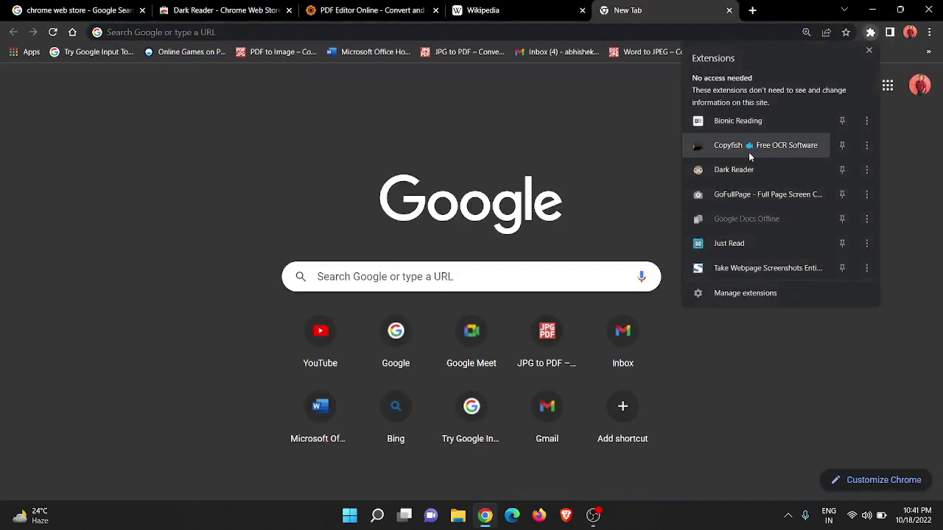
click(733, 169)
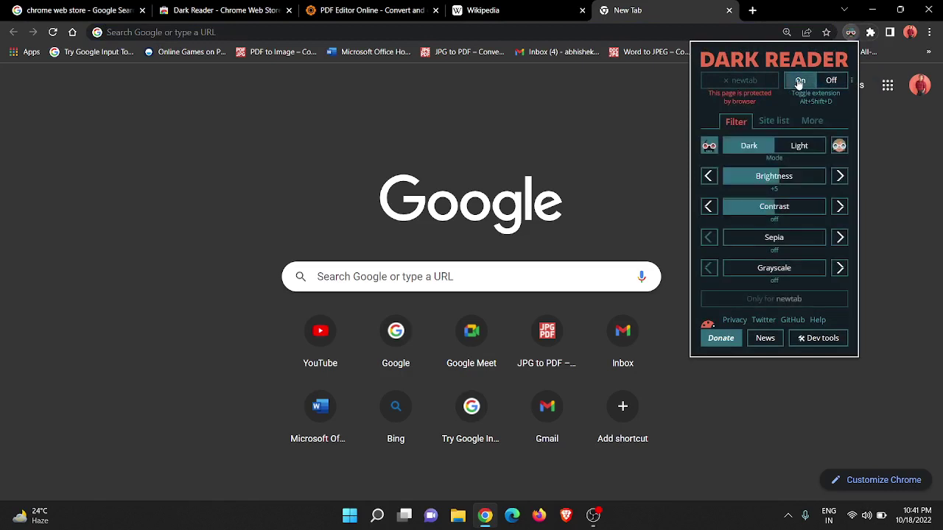
click(604, 92)
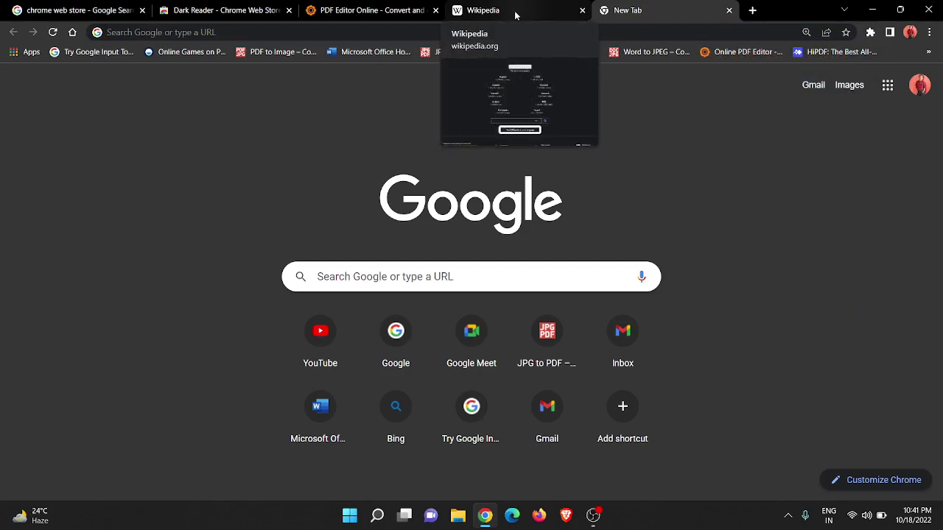
Check the dark mode appearance of the open PDF editor and Wikipedia pages.
click(359, 10)
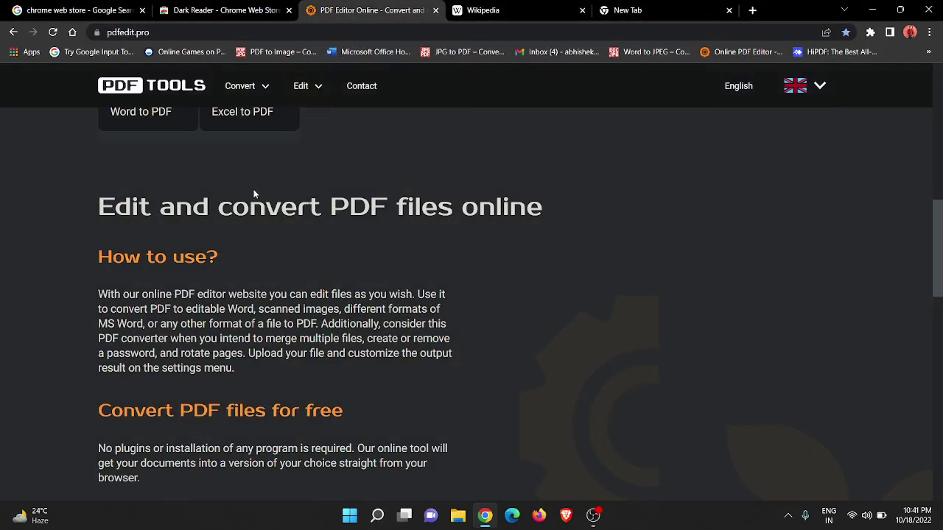
scroll(421, 159, up, 7)
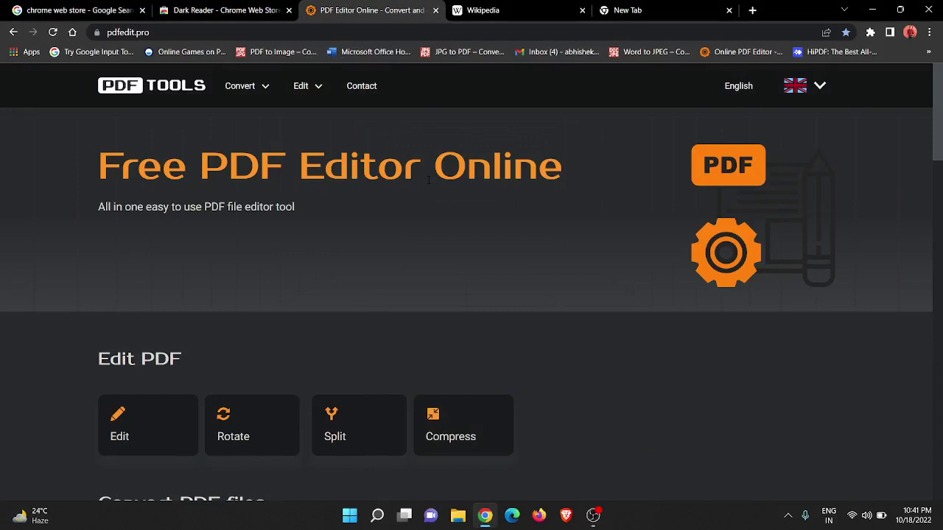
click(515, 10)
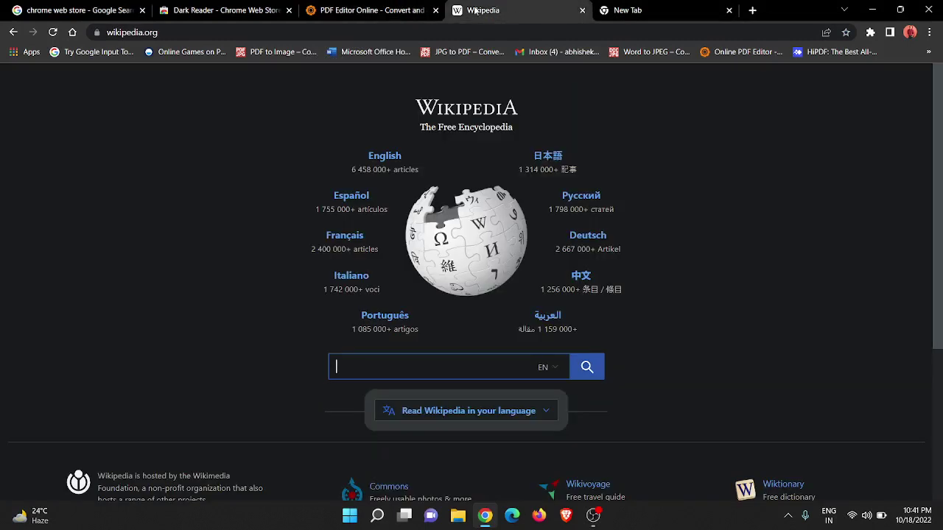
Load youtube.com in the empty tab and open google.com in a new tab.
click(667, 9)
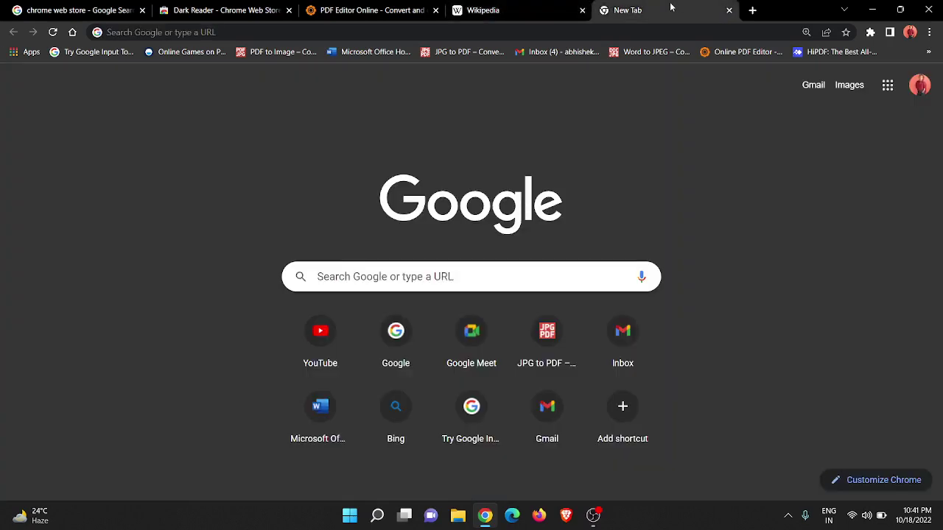
click(661, 28)
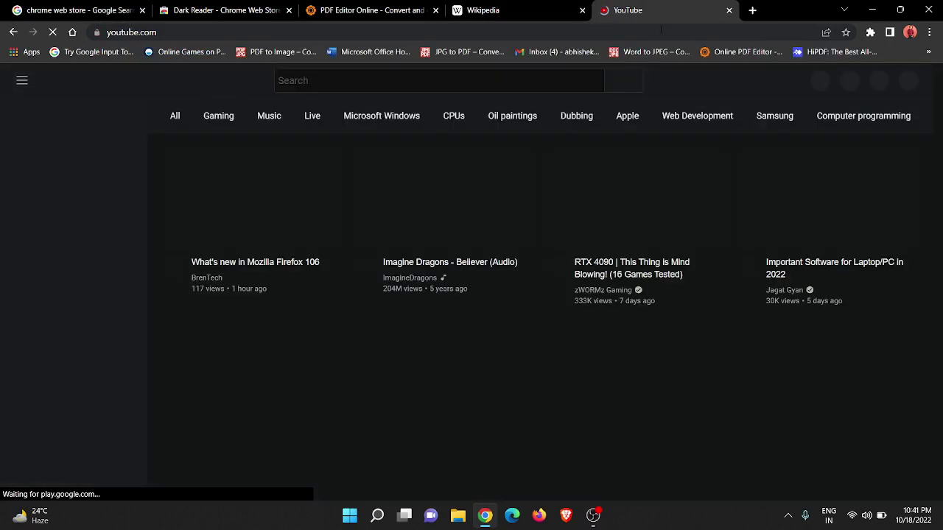
key(ctrl+t)
text(google.com)
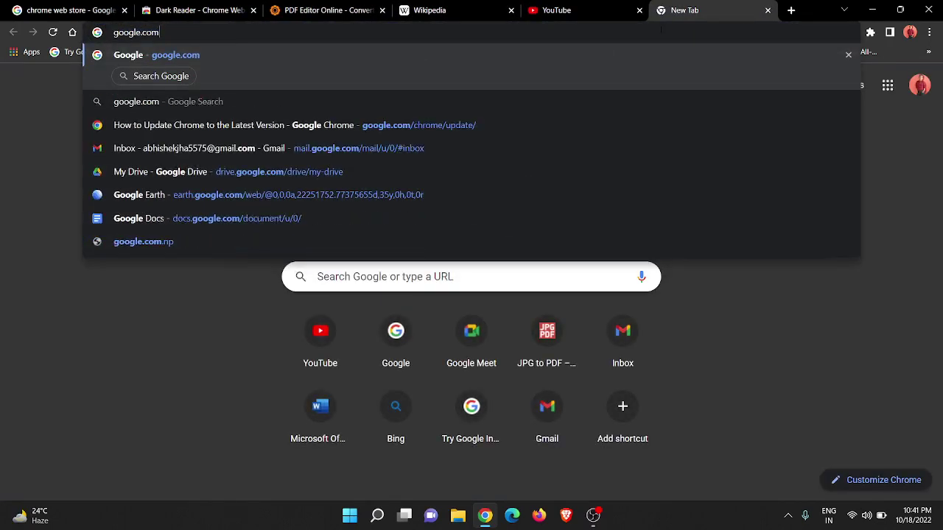
key(Return)
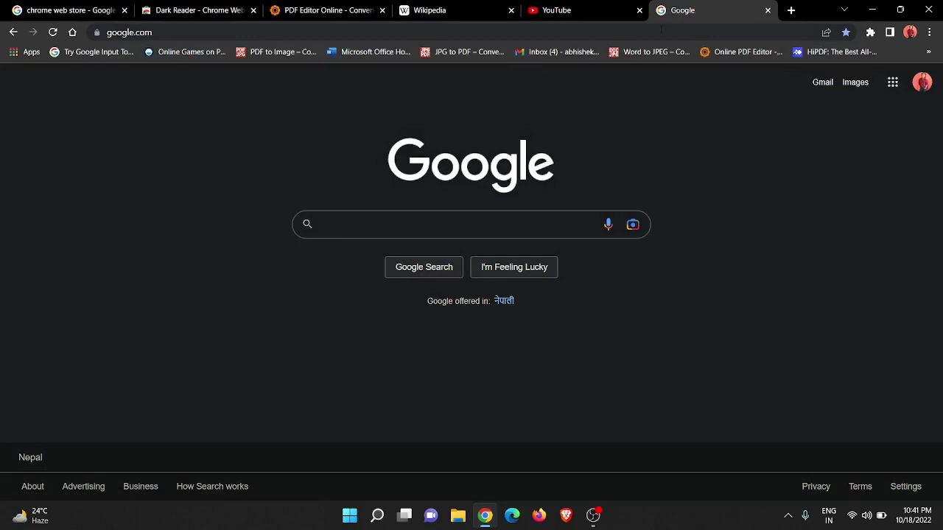
Review the dark appearance of the YouTube, PDF editor and Google tabs and check Dark Reader in the extensions list.
click(586, 13)
click(308, 6)
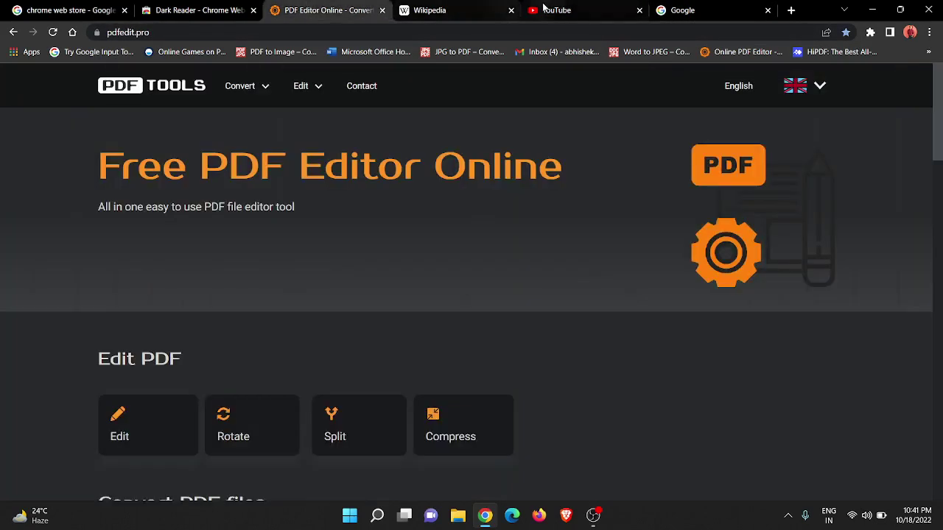
click(690, 8)
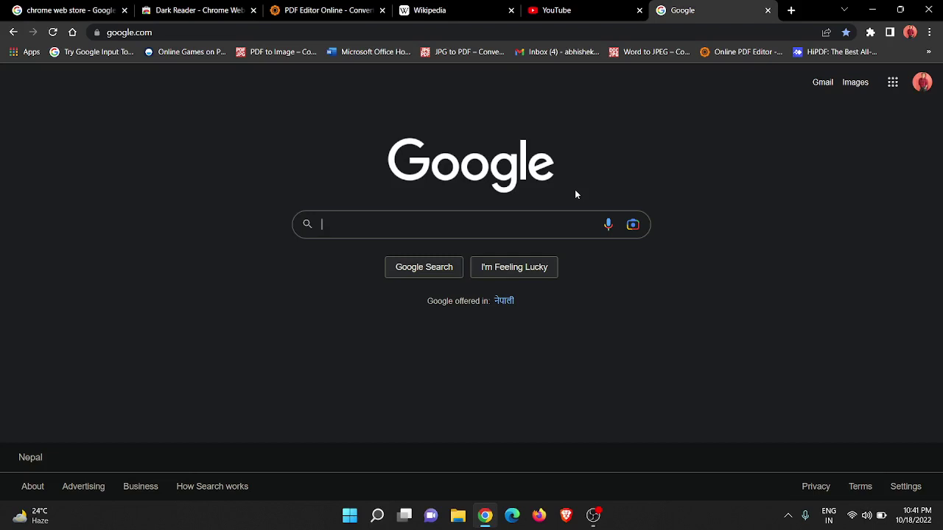
click(870, 32)
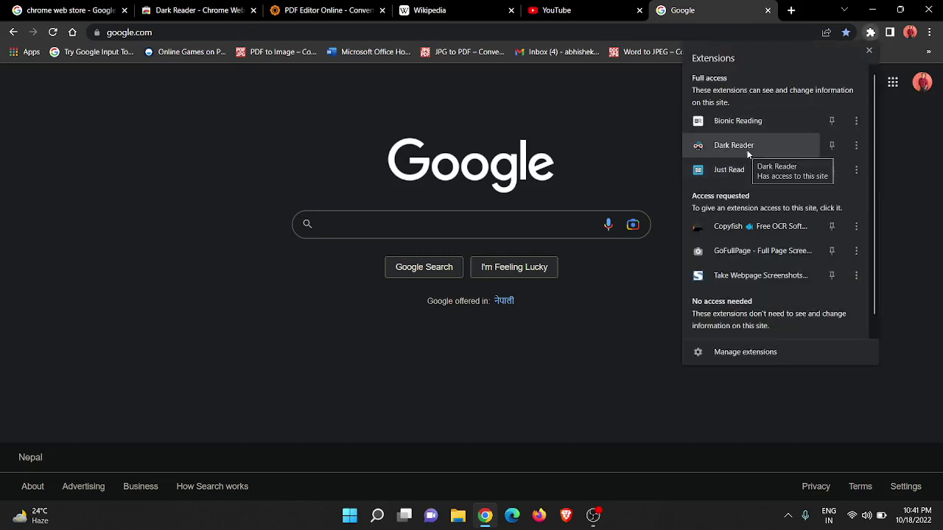
click(644, 151)
click(577, 15)
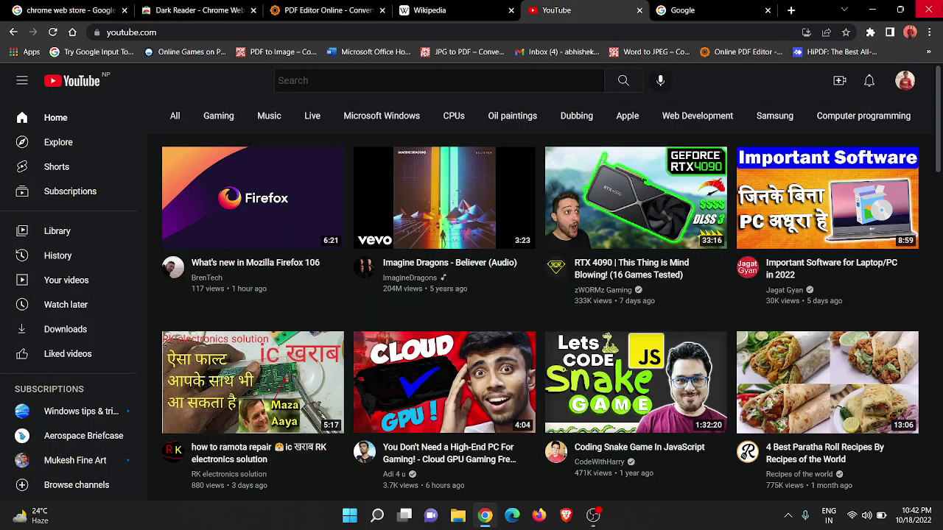
Close the browser window and switch to OBS Studio.
click(928, 9)
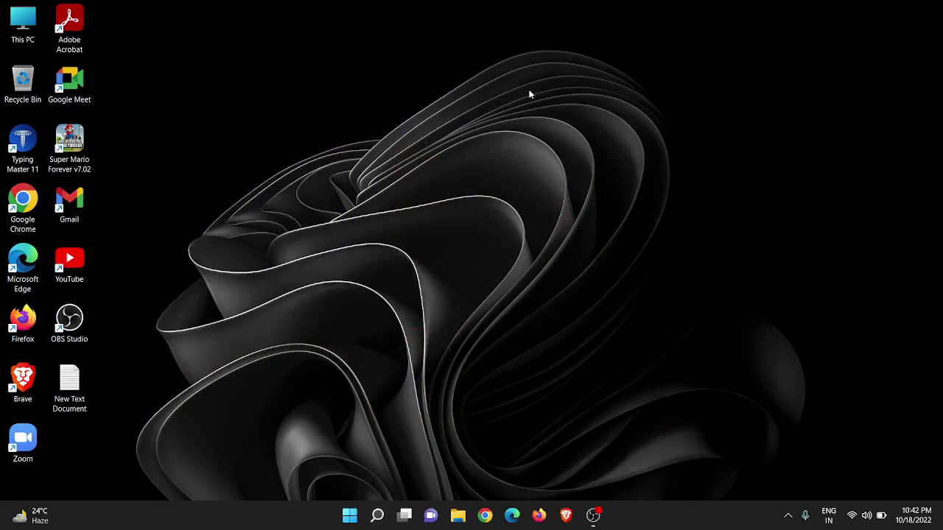
click(596, 516)
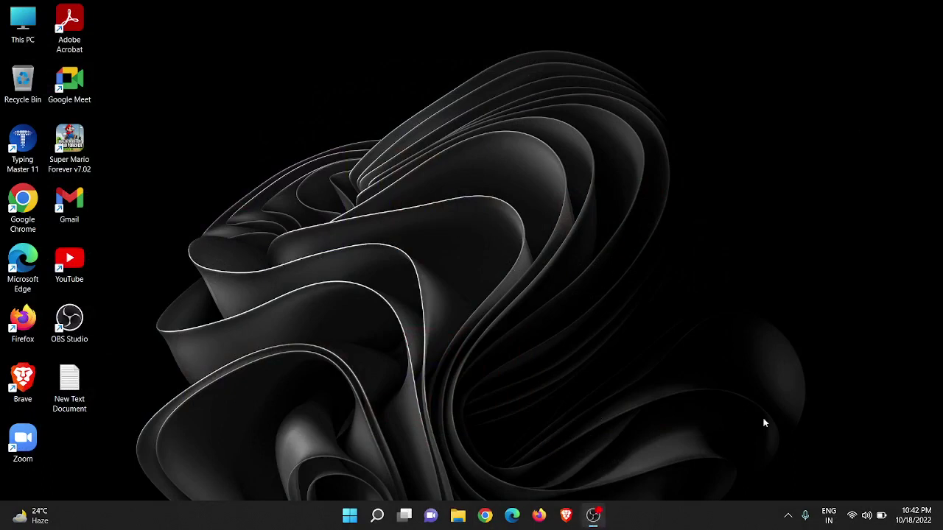